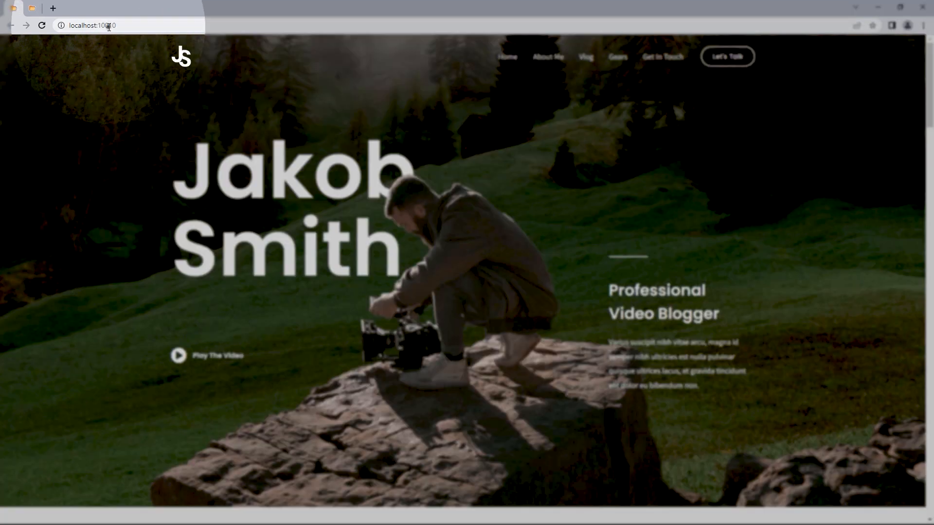
- Compare the localhost site's address with backup.victorchinedu.com, then go to the live site's dashboard
{"action": "left_click", "coordinate": [108, 26]}
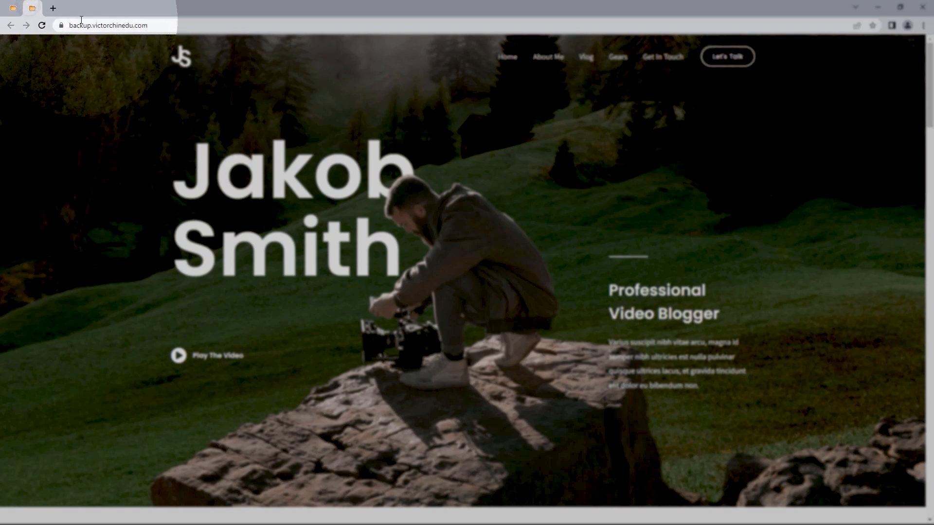
{"action": "left_click", "coordinate": [126, 28]}
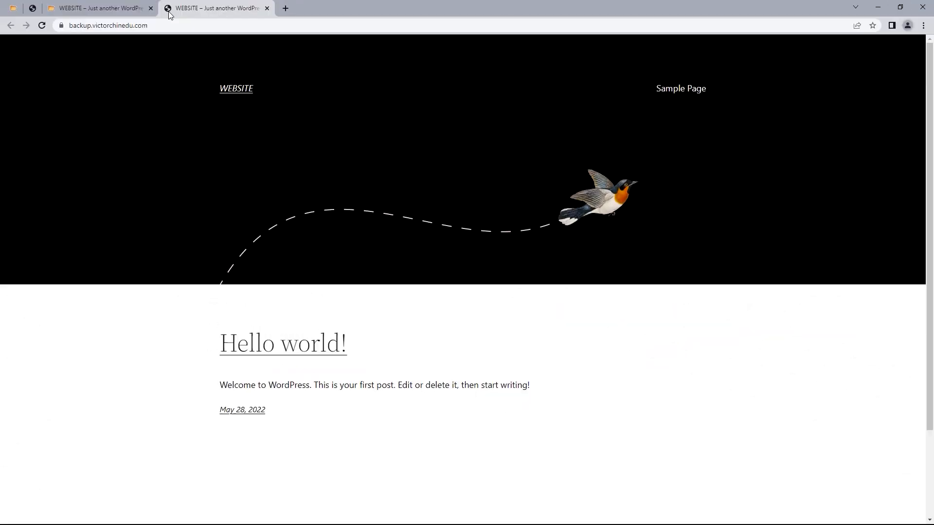
{"action": "scroll", "coordinate": [562, 79], "scroll_direction": "down", "scroll_amount": 2}
{"action": "scroll", "coordinate": [562, 79], "scroll_direction": "up", "scroll_amount": 2}
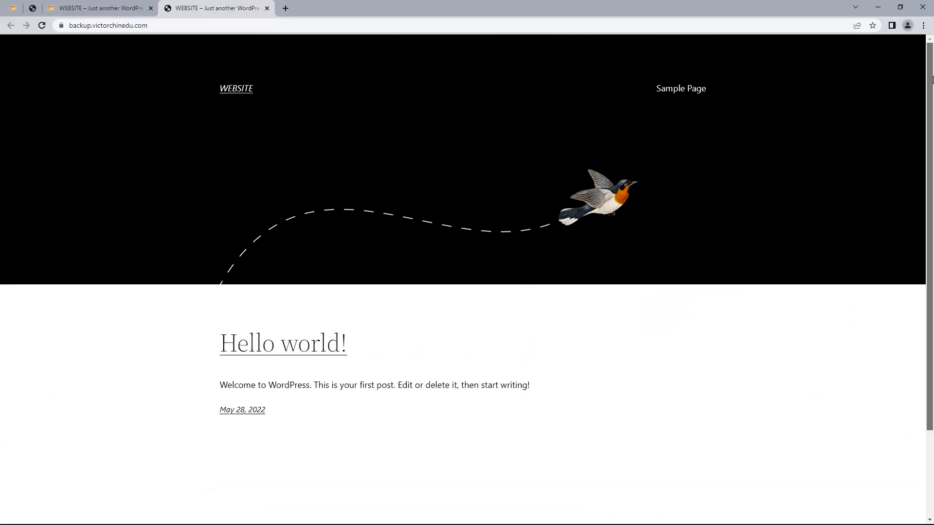
{"action": "left_click", "coordinate": [122, 11]}
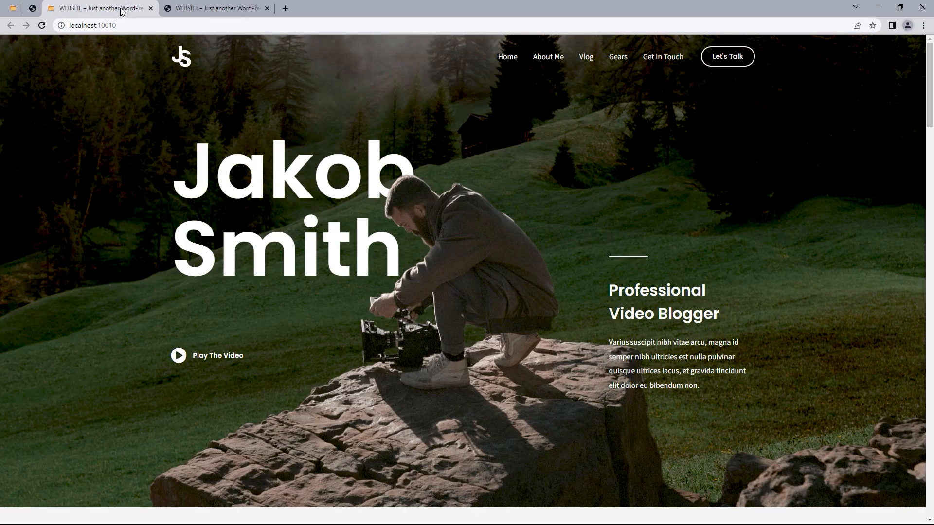
{"action": "left_click", "coordinate": [35, 9]}
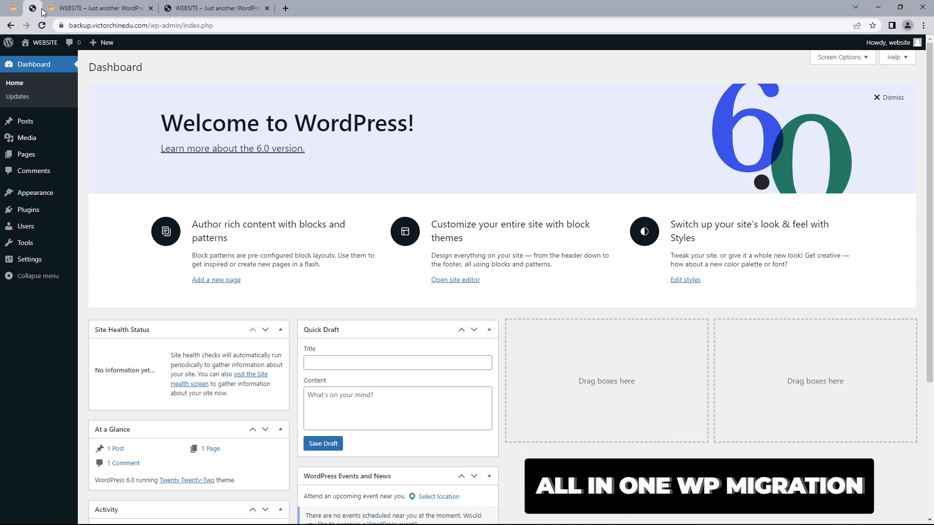
{"action": "mouse_move", "coordinate": [28, 209]}
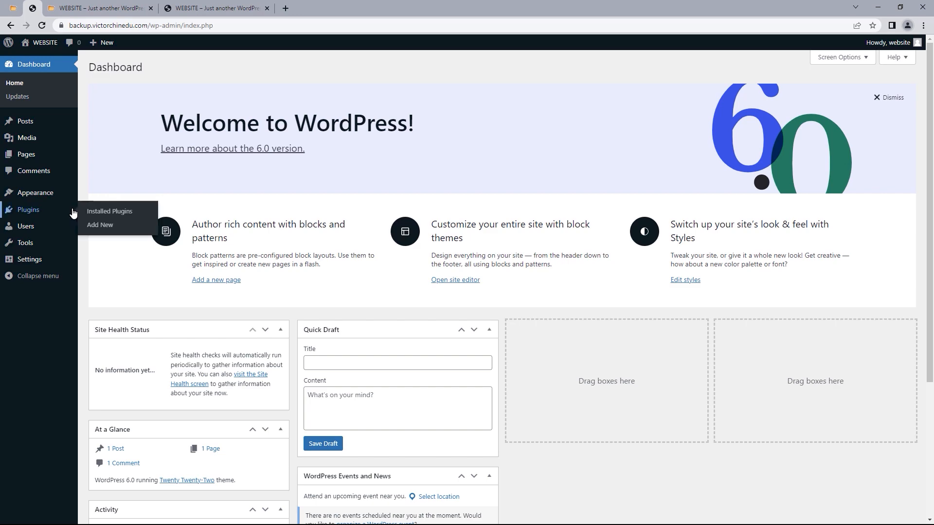
- Find ServMask's All-in-One WP Migration in Add New Plugins, install it and activate it
{"action": "left_click", "coordinate": [107, 227]}
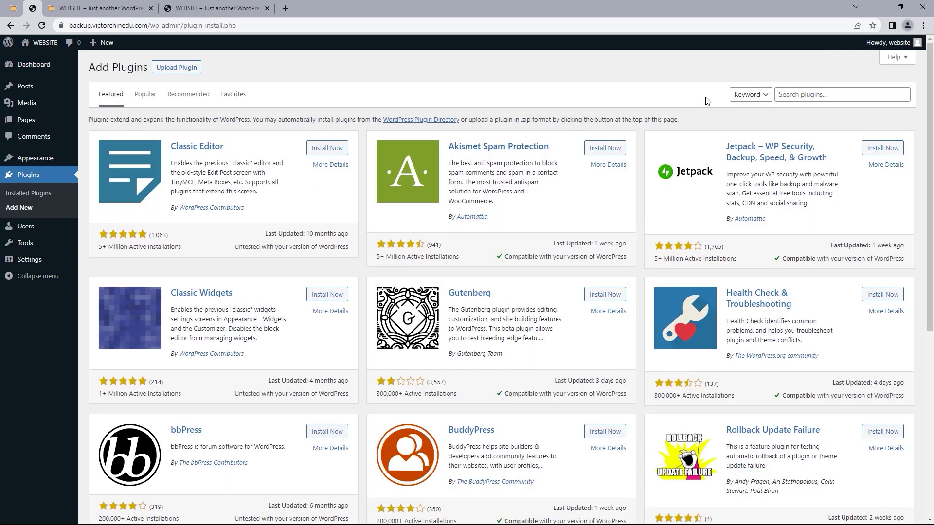
{"action": "left_click", "coordinate": [795, 93]}
{"action": "type", "text": "All in one WP Mig"}
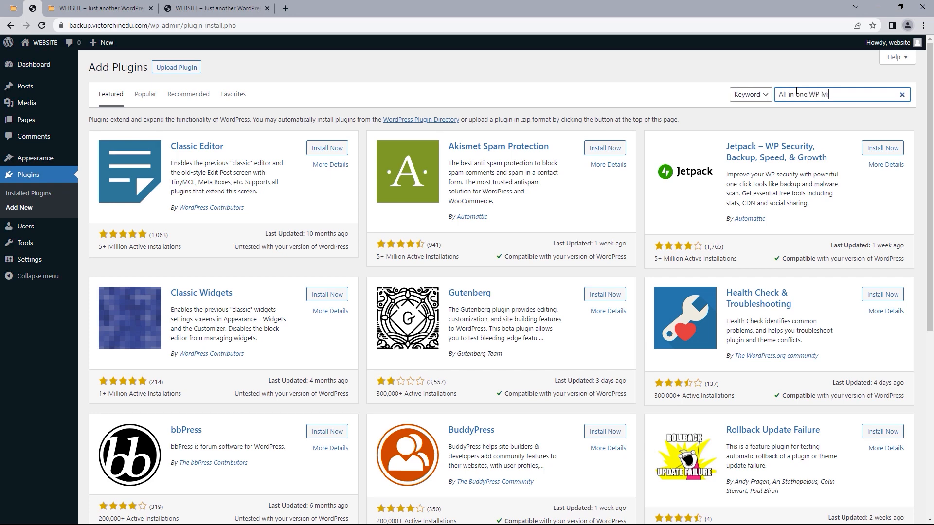
{"action": "type", "text": "ration"}
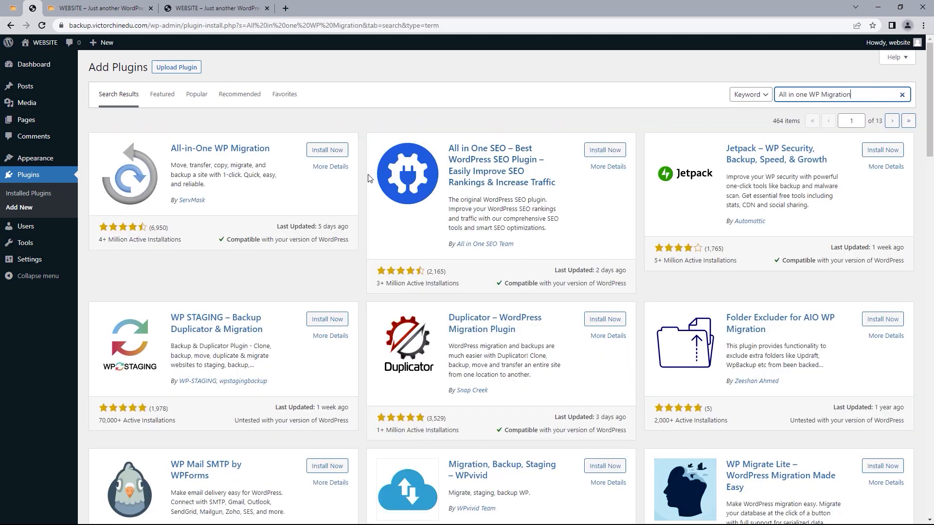
{"action": "left_click_drag", "start_coordinate": [222, 202], "coordinate": [173, 202]}
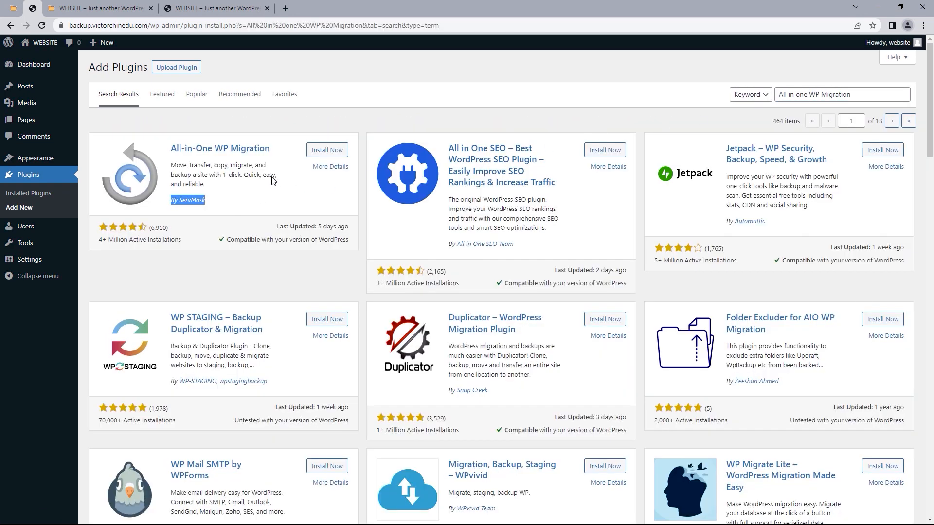
{"action": "left_click", "coordinate": [328, 151]}
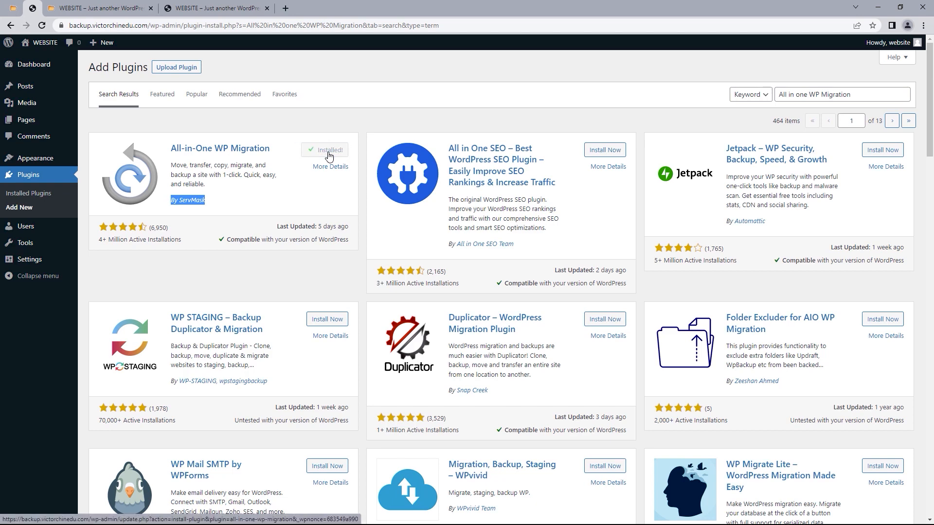
{"action": "left_click", "coordinate": [329, 153]}
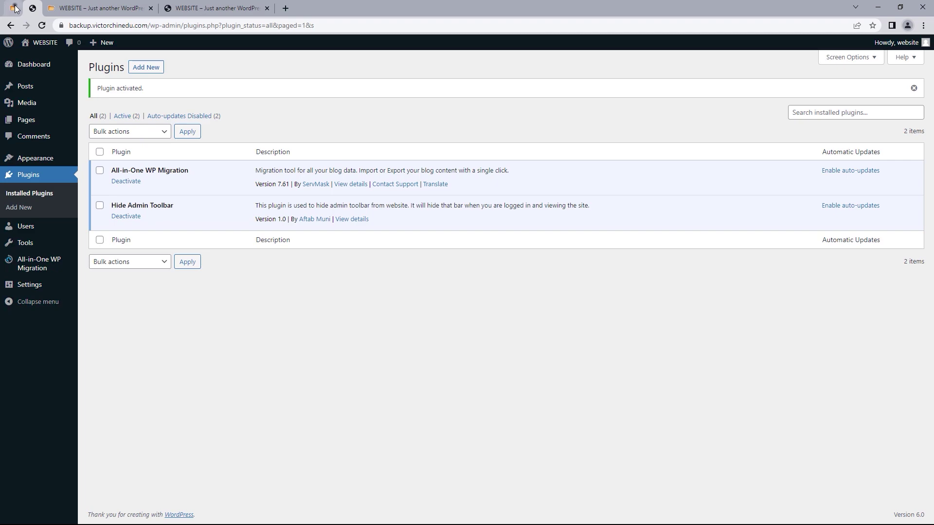
- On the localhost dashboard, search the plugin directory and install All-in-One WP Migration
{"action": "left_click", "coordinate": [15, 9]}
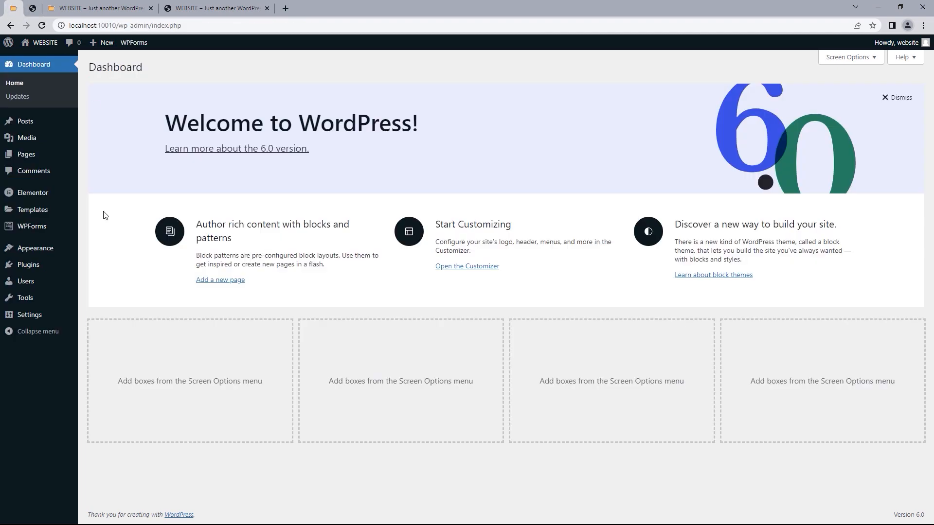
{"action": "left_click", "coordinate": [91, 339]}
{"action": "left_click", "coordinate": [801, 98]}
{"action": "type", "text": "All in one WP Migration"}
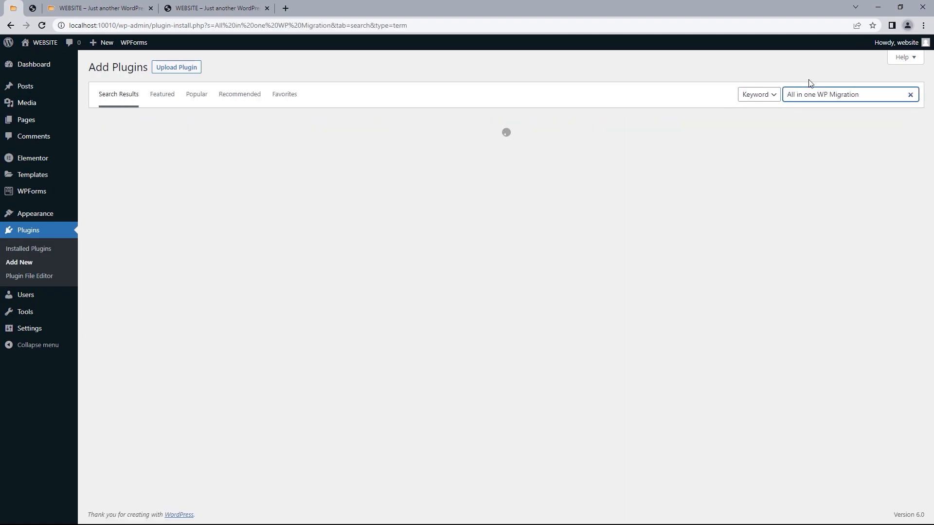
{"action": "left_click", "coordinate": [323, 151]}
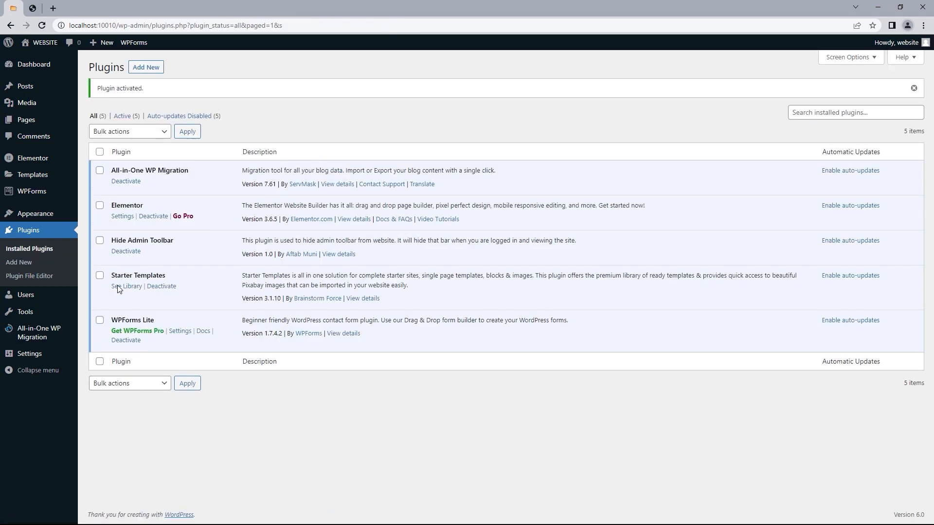
{"action": "mouse_move", "coordinate": [40, 333]}
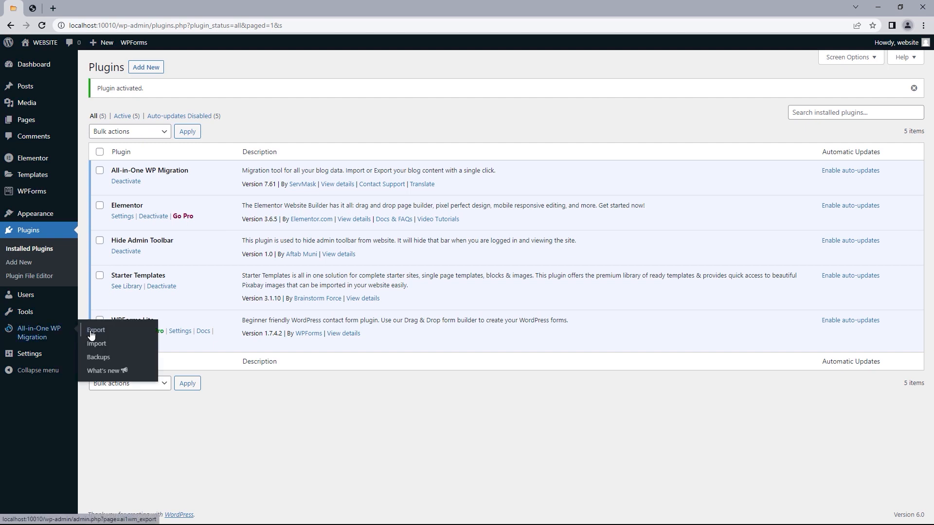
- Export the whole local site to a file and download the 98 MB localhost .wpress export
{"action": "left_click", "coordinate": [92, 334]}
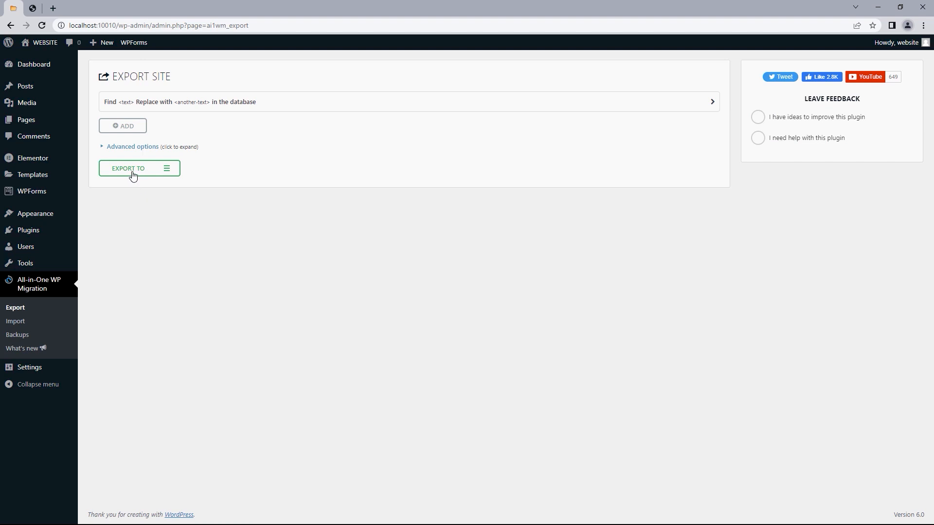
{"action": "left_click", "coordinate": [133, 176]}
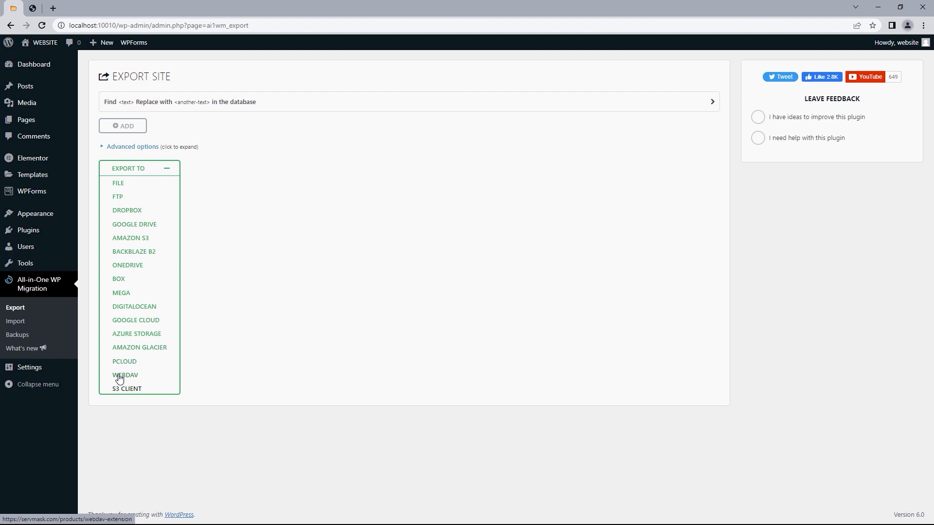
{"action": "left_click", "coordinate": [123, 187]}
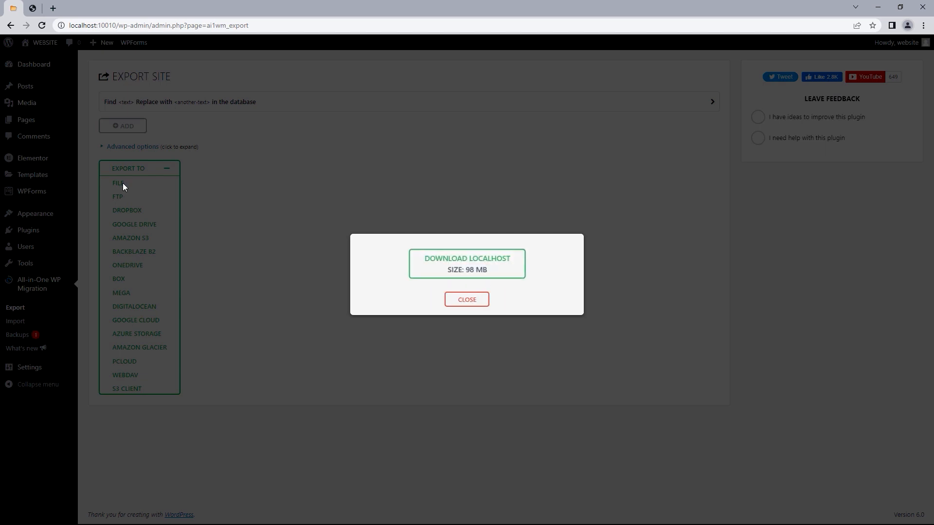
{"action": "left_click", "coordinate": [465, 270]}
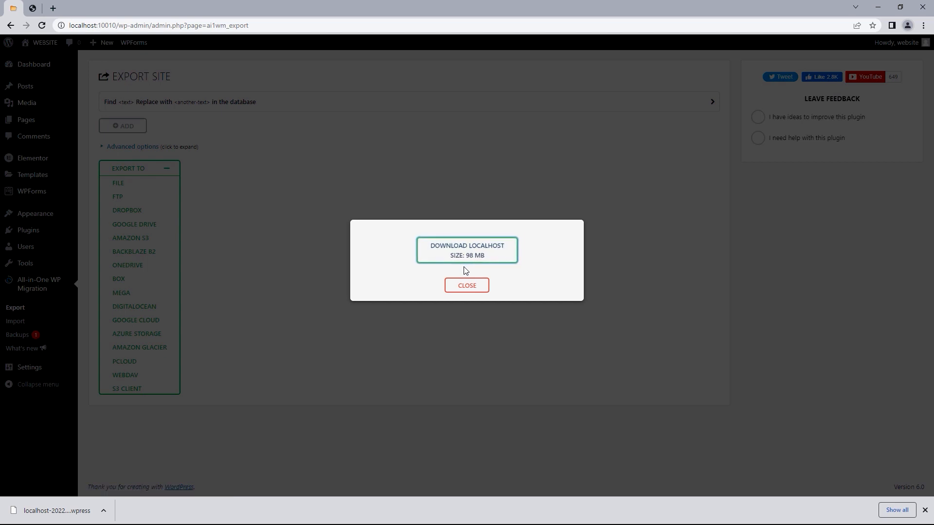
- On the live site's Import page, choose Import From File and upload the downloaded .wpress backup
{"action": "left_click", "coordinate": [34, 9]}
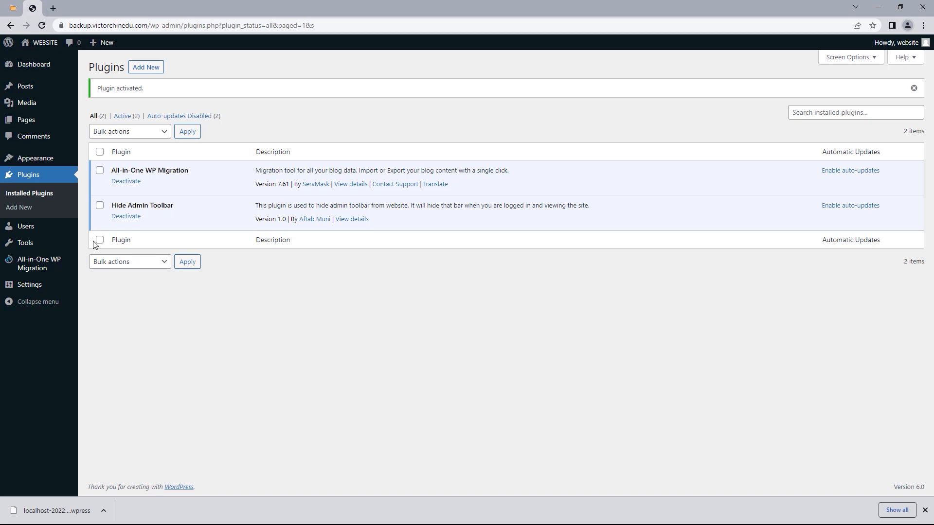
{"action": "mouse_move", "coordinate": [39, 264]}
{"action": "left_click", "coordinate": [91, 278]}
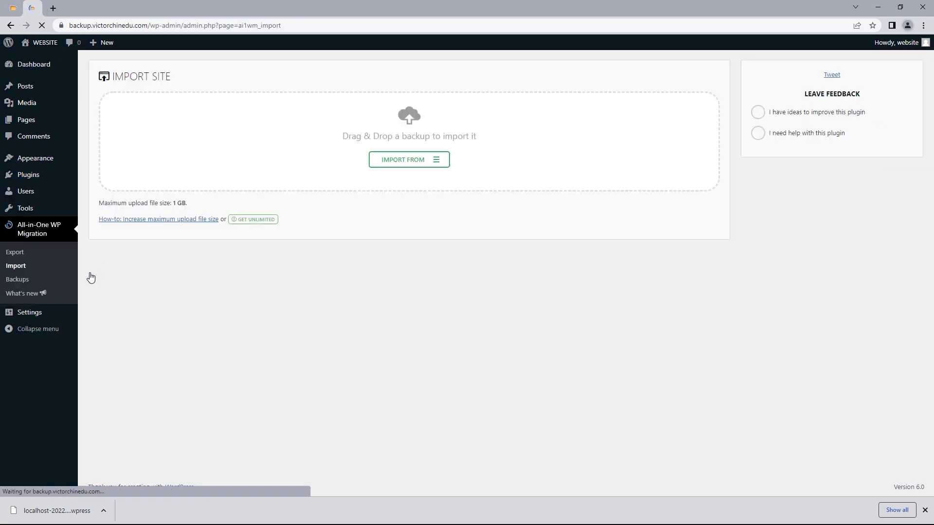
{"action": "left_click", "coordinate": [392, 162]}
{"action": "left_click", "coordinate": [389, 176]}
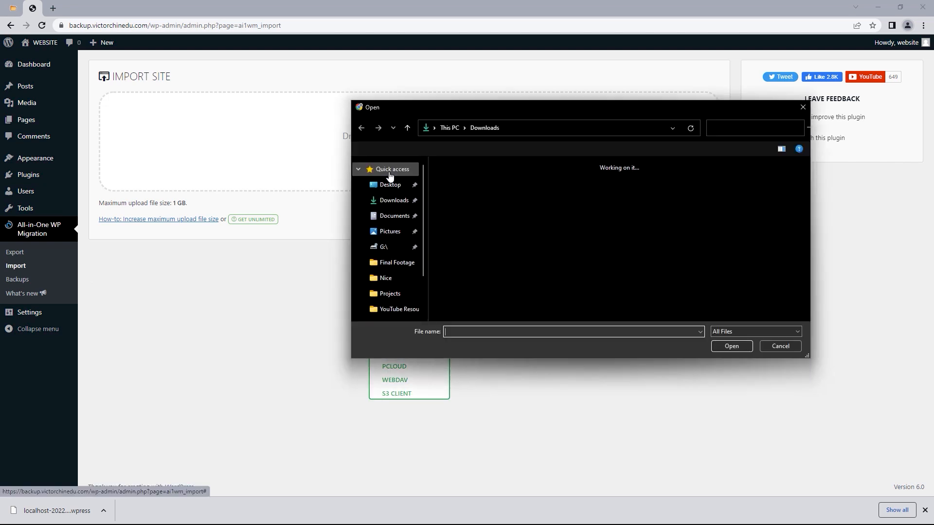
{"action": "double_click", "coordinate": [458, 203]}
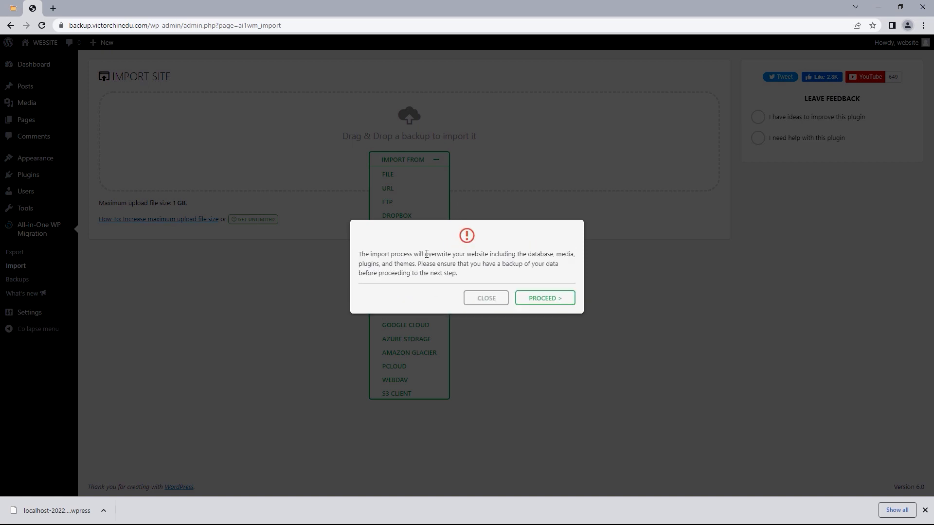
- Review the overwrite warning, proceed with the import, finish on success and reload the admin
{"action": "left_click_drag", "start_coordinate": [425, 254], "coordinate": [419, 262]}
{"action": "left_click_drag", "start_coordinate": [437, 264], "coordinate": [447, 272]}
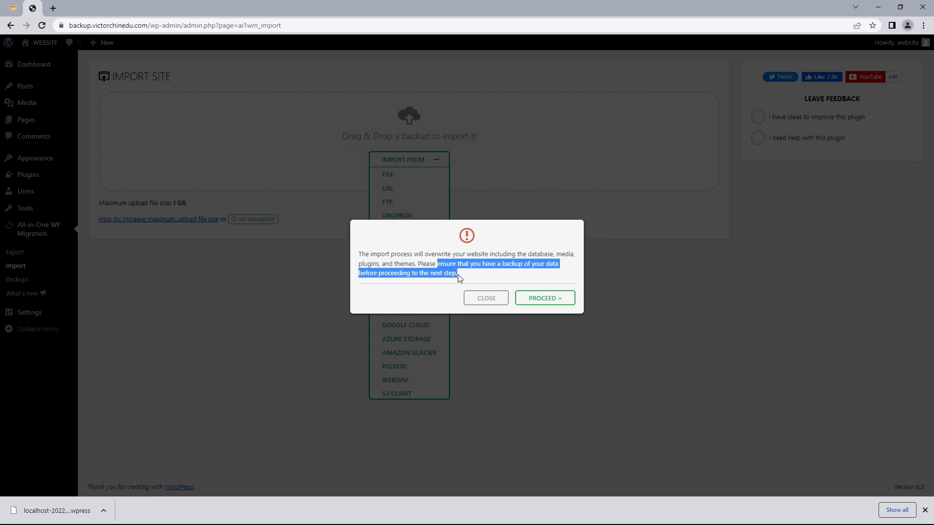
{"action": "left_click", "coordinate": [545, 298]}
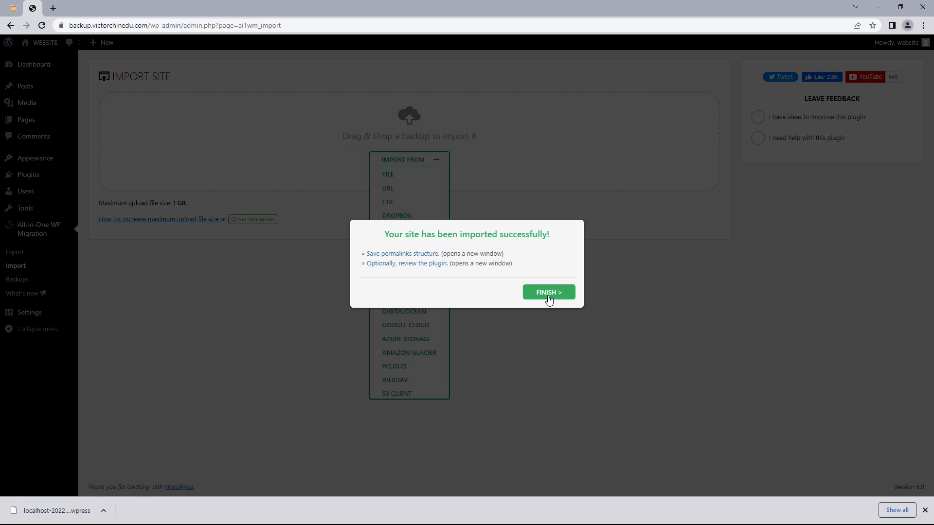
{"action": "left_click", "coordinate": [548, 293]}
{"action": "left_click", "coordinate": [42, 25]}
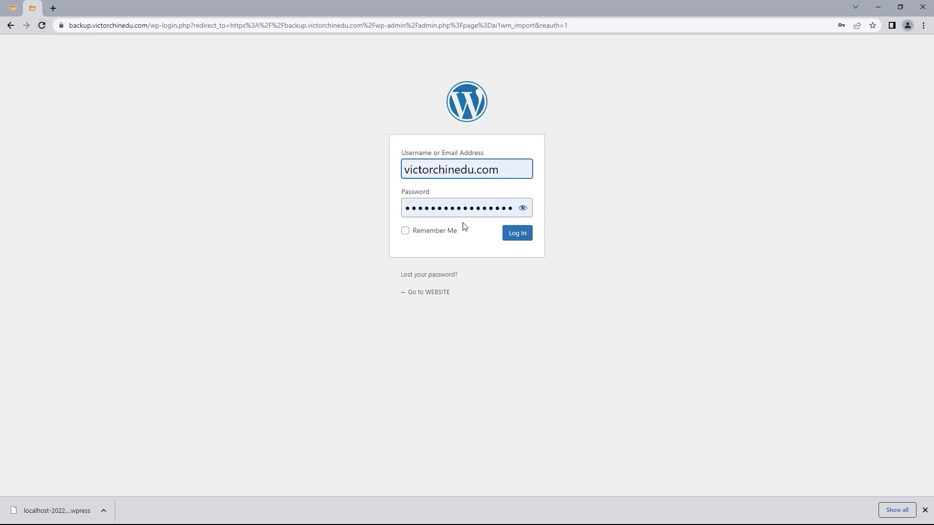
- After a rejected login, re-enter the password, keep Remember Me and log into the live admin
{"action": "left_click", "coordinate": [515, 235]}
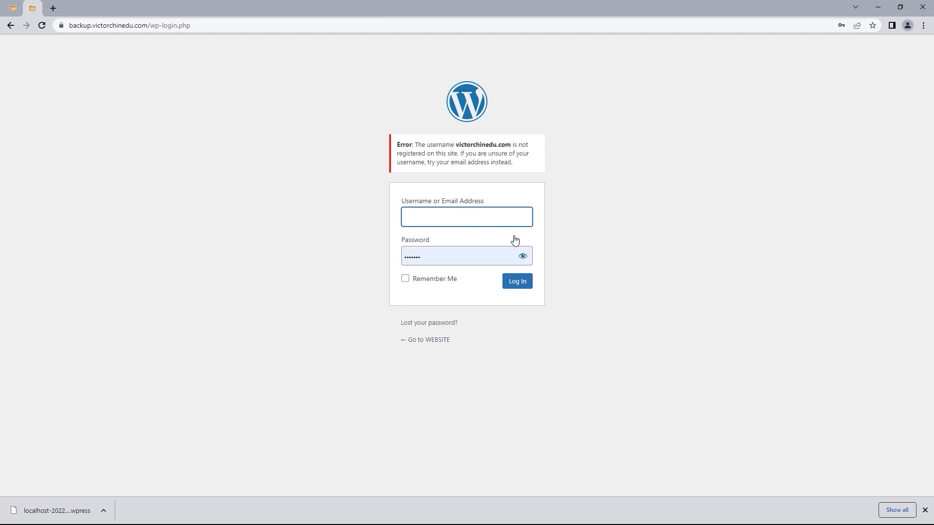
{"action": "type", "text": "website"}
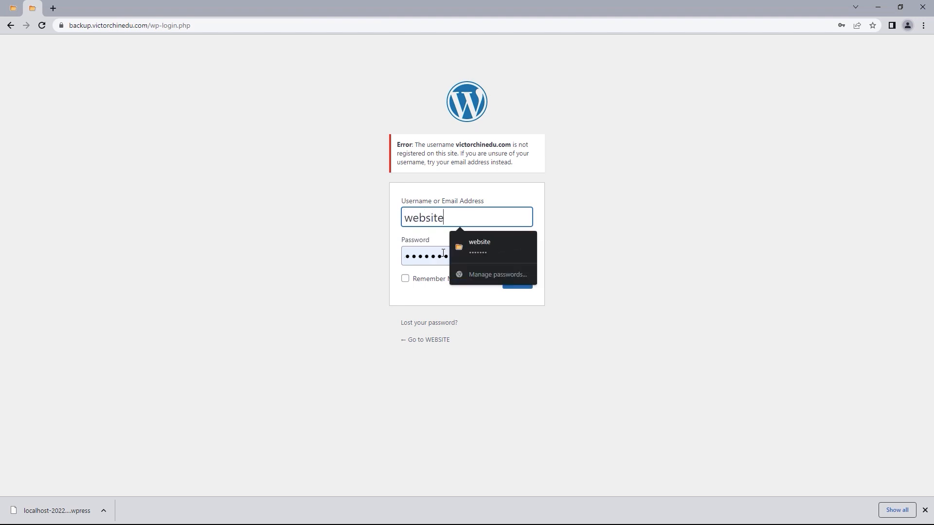
{"action": "left_click", "coordinate": [442, 253]}
{"action": "type", "text": "we"}
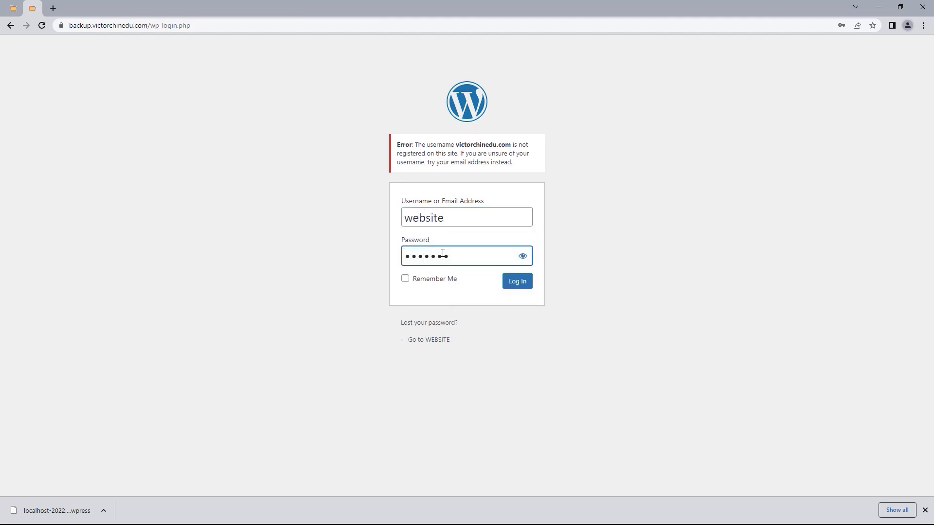
{"action": "left_click", "coordinate": [523, 255]}
{"action": "left_click", "coordinate": [405, 279]}
{"action": "left_click", "coordinate": [517, 281]}
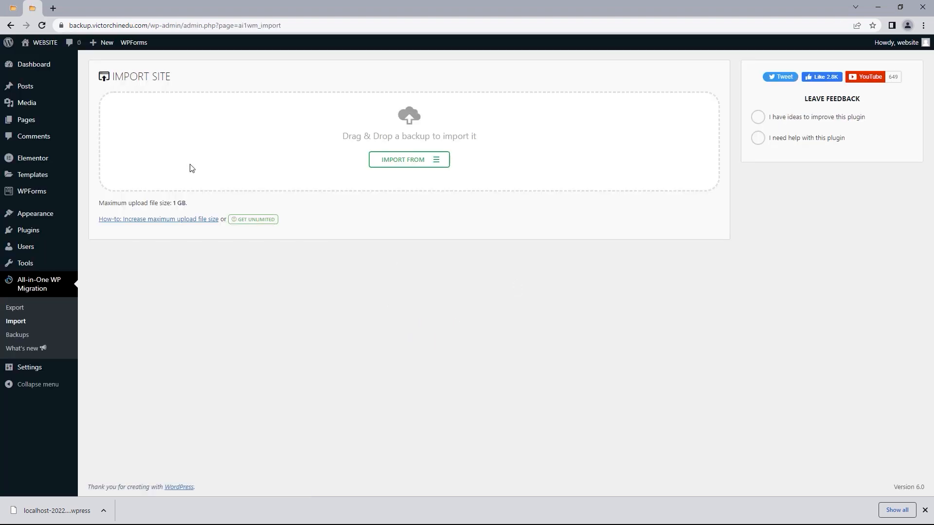
- View the live site's imported homepage, then return to the localhost export page
{"action": "left_click", "coordinate": [48, 53]}
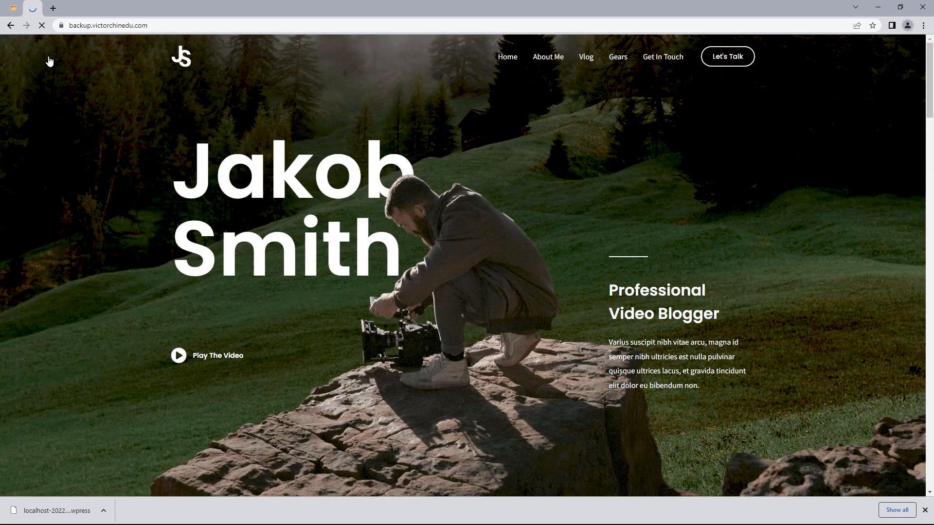
{"action": "key", "text": "ctrl+Page_Up"}
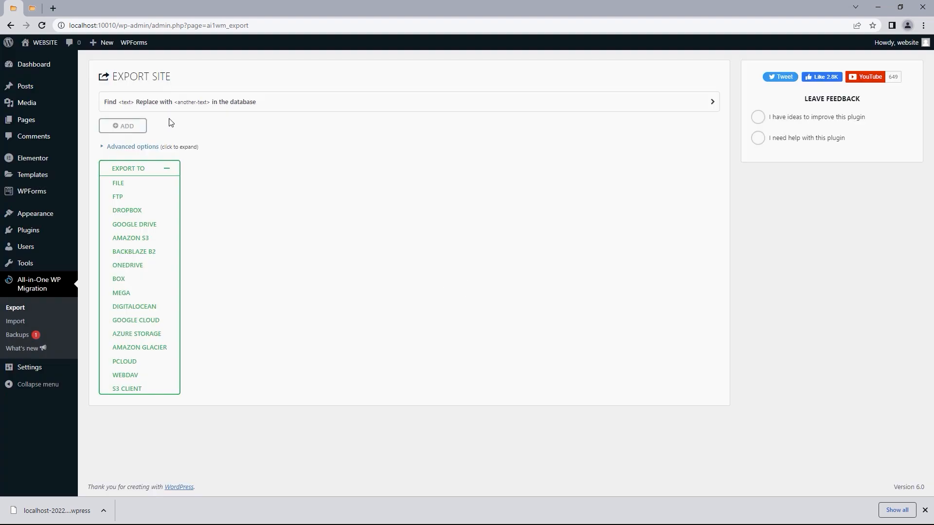